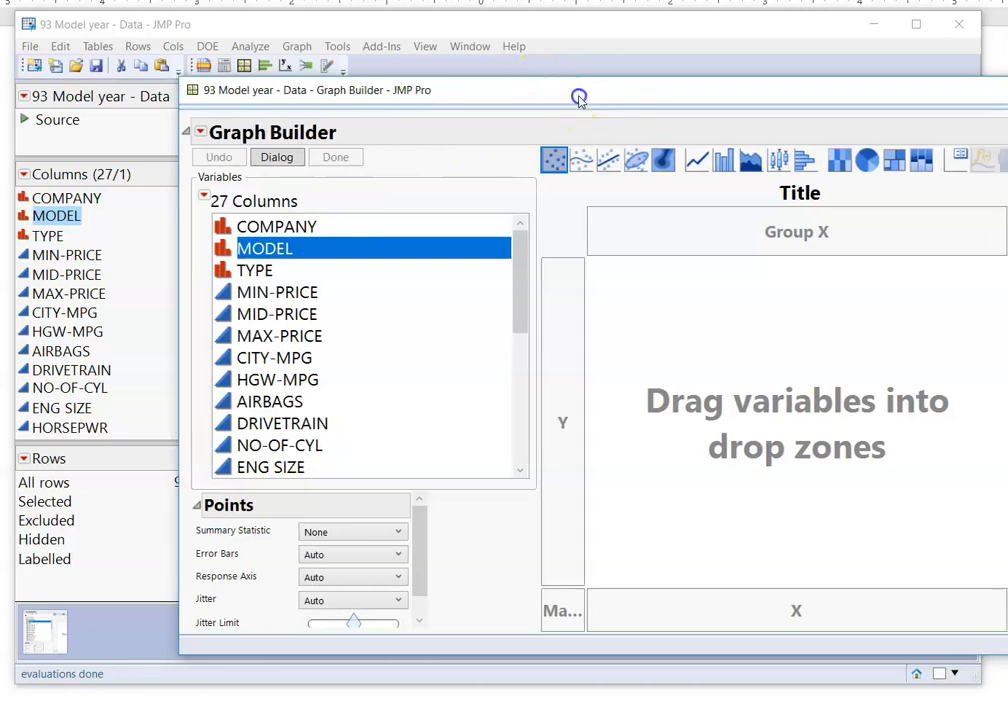
Assign WEIGHT to the Y axis and display it as a box plot
drag(592, 92, 593, 70)
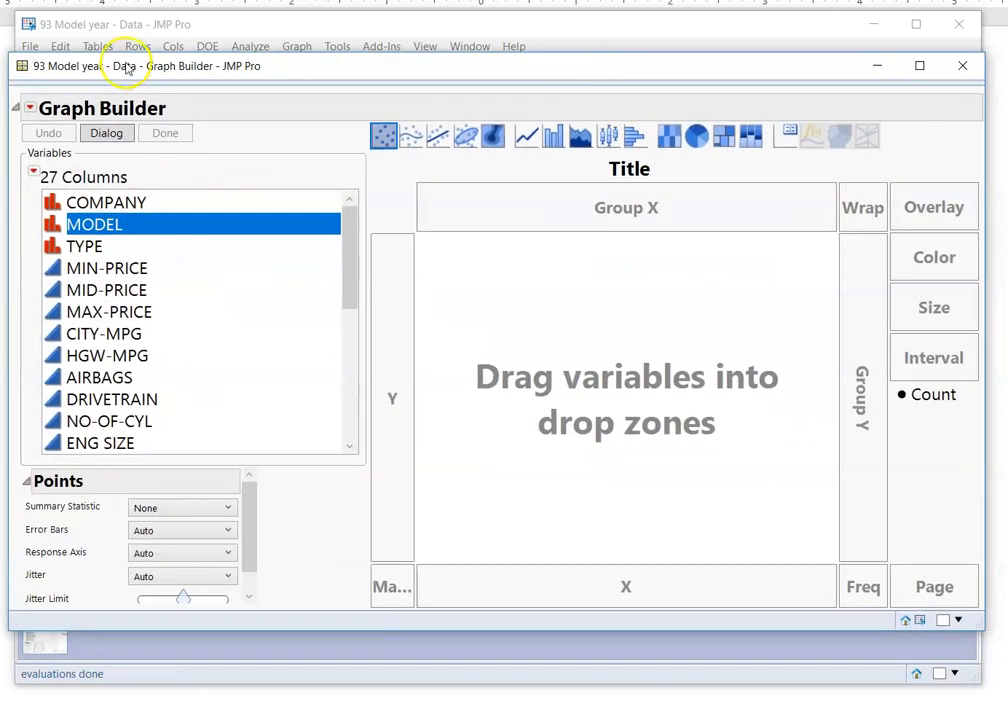
drag(368, 308, 333, 326)
drag(352, 262, 350, 371)
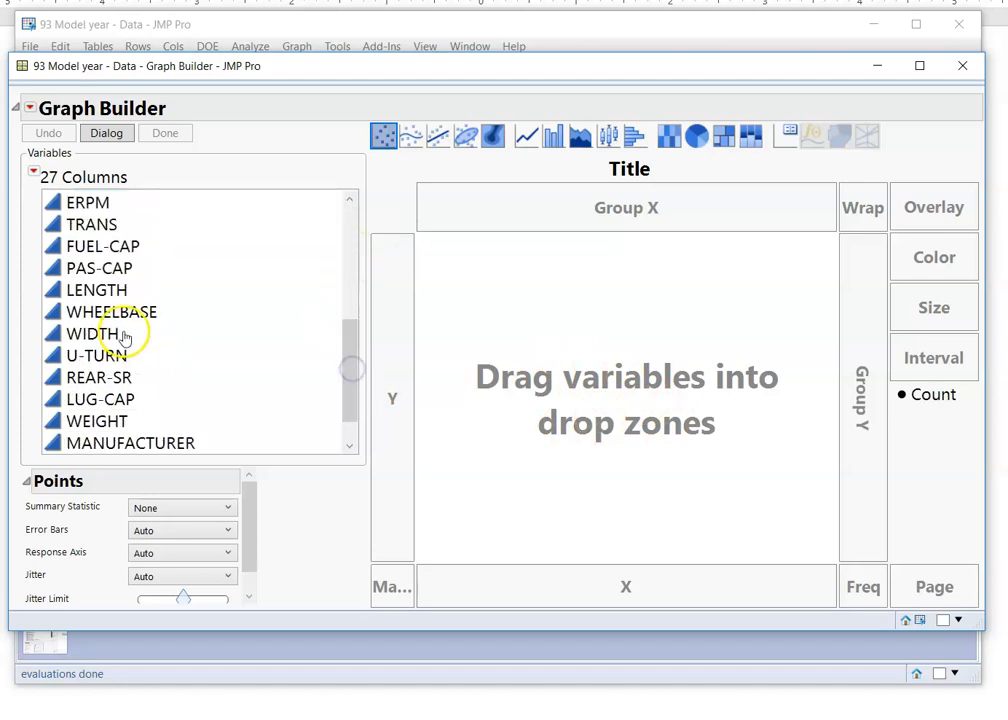
drag(107, 415, 573, 355)
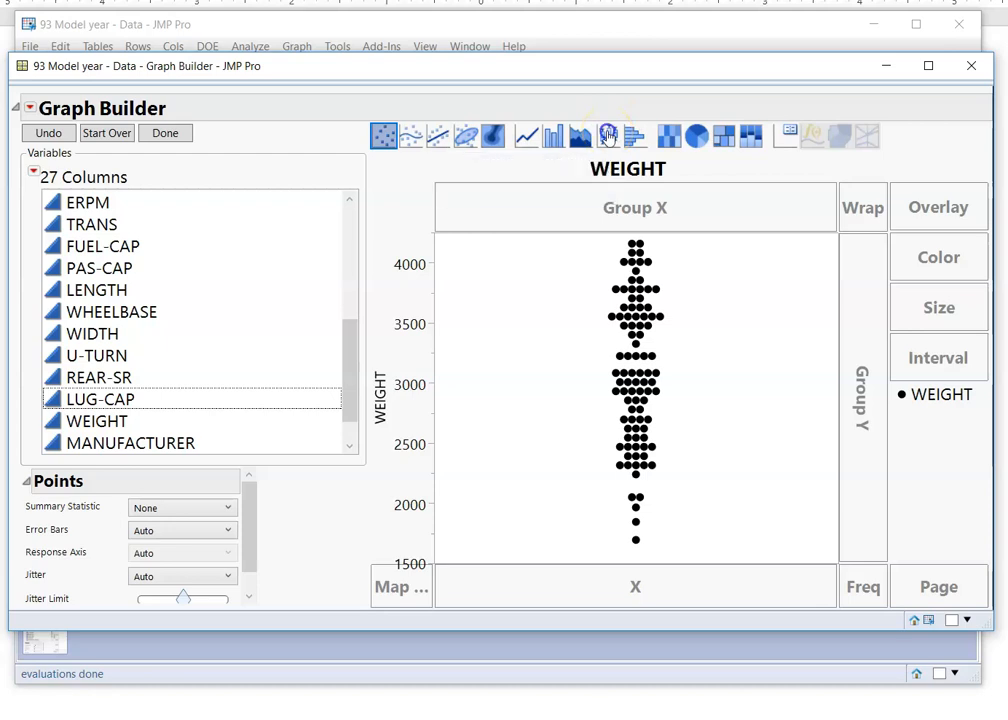
click(609, 136)
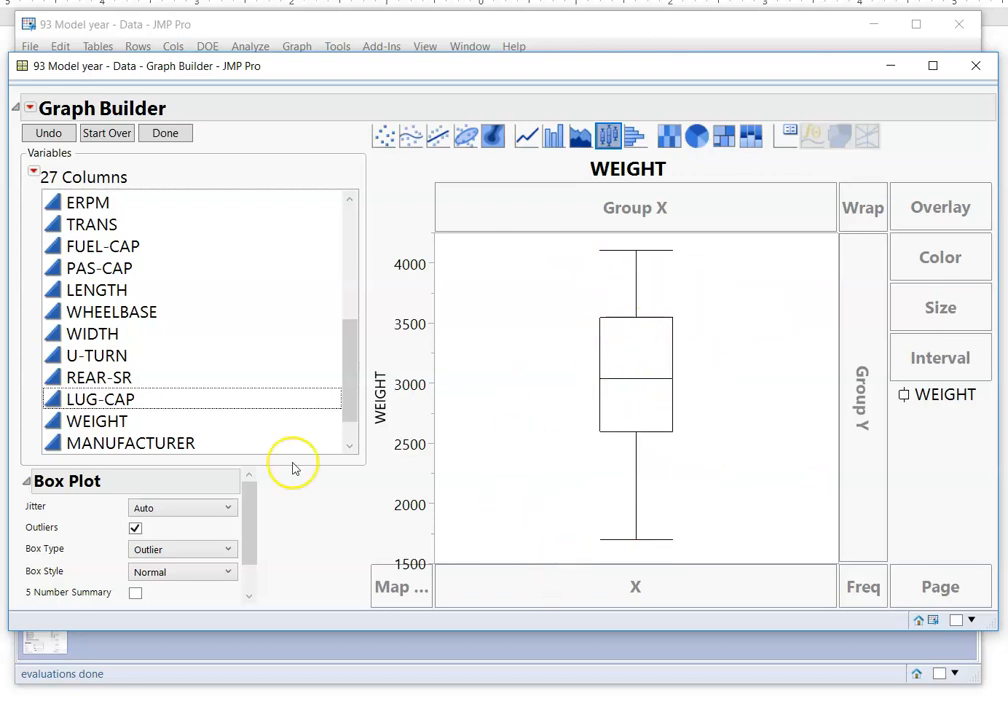
Assign TYPE to the X axis to split the WEIGHT box plot by vehicle type
click(346, 366)
drag(346, 366, 366, 185)
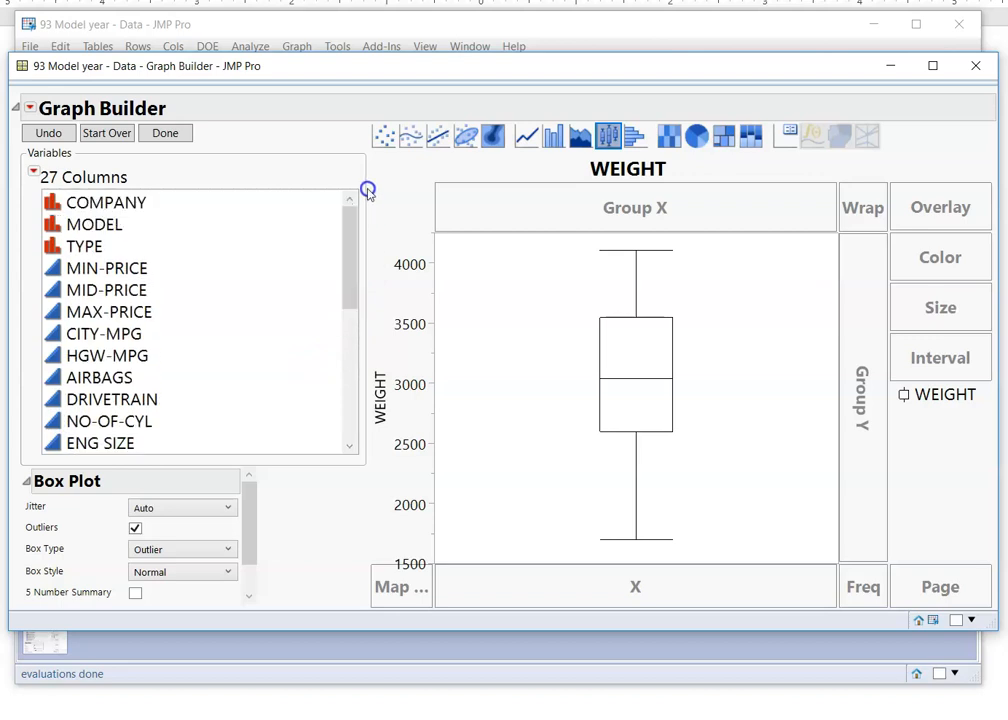
click(84, 248)
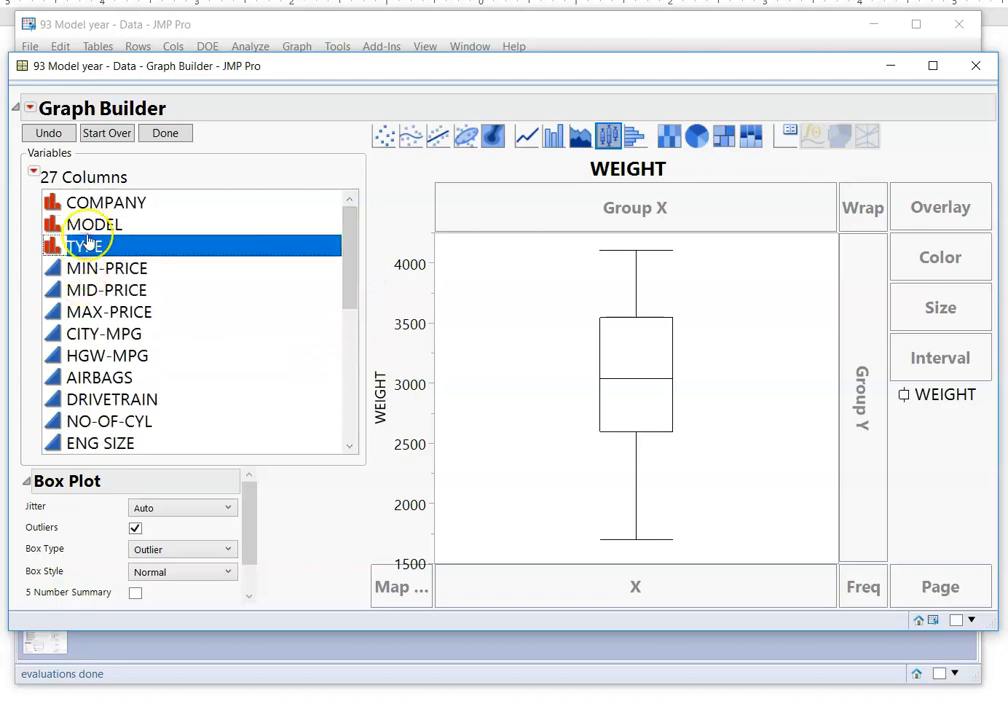
drag(287, 348, 540, 602)
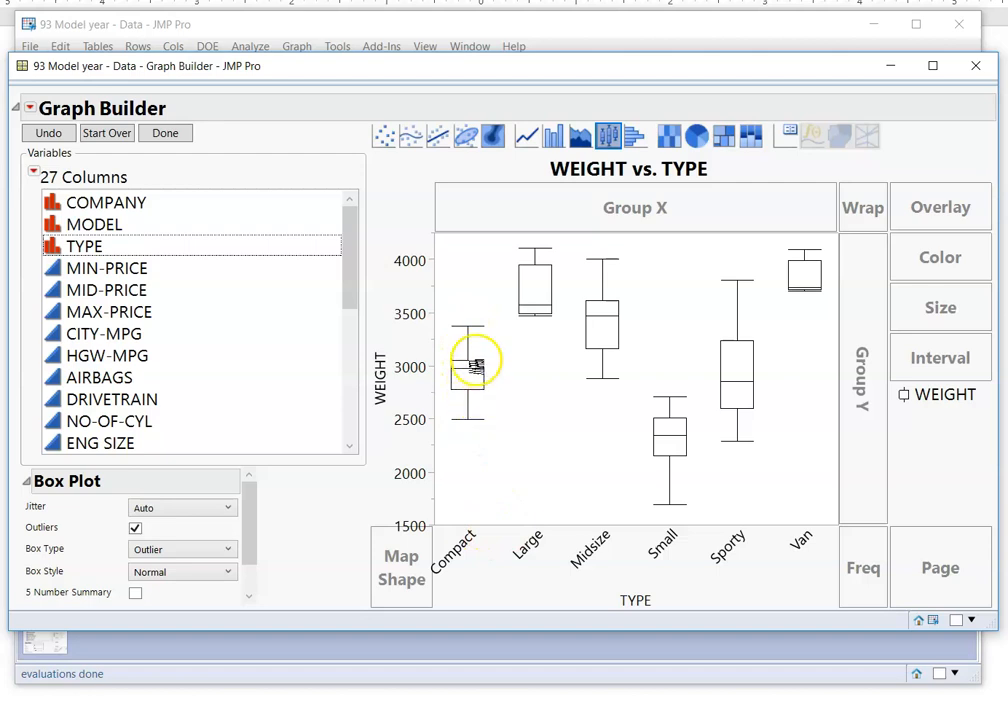
Order the TYPE categories on the X axis by WEIGHT, descending
mouse_move(466, 375)
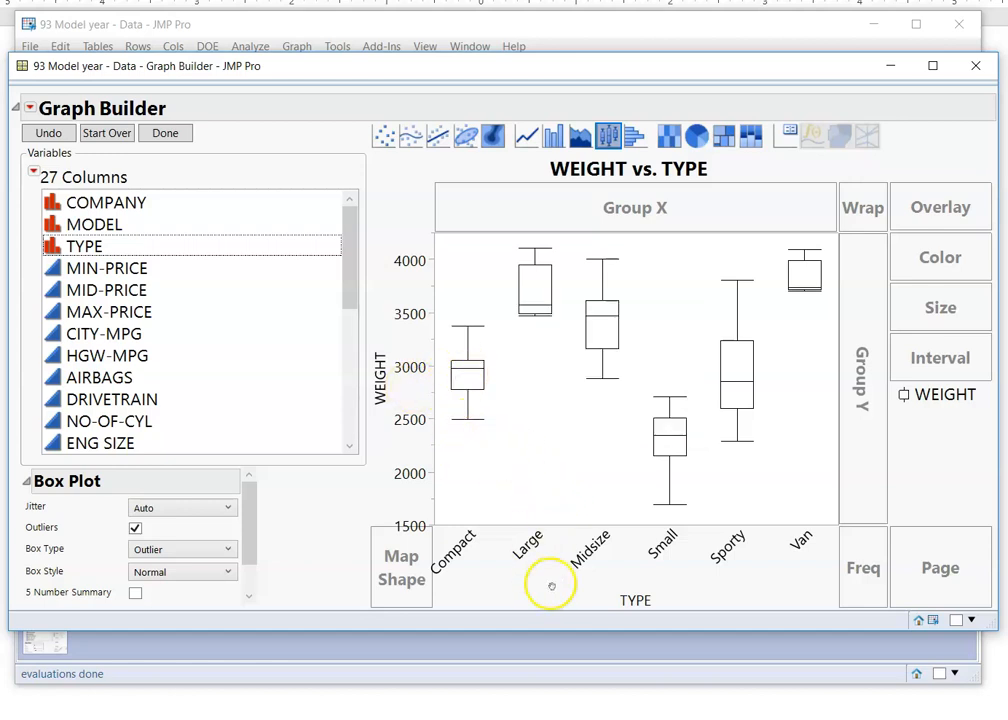
right_click(596, 548)
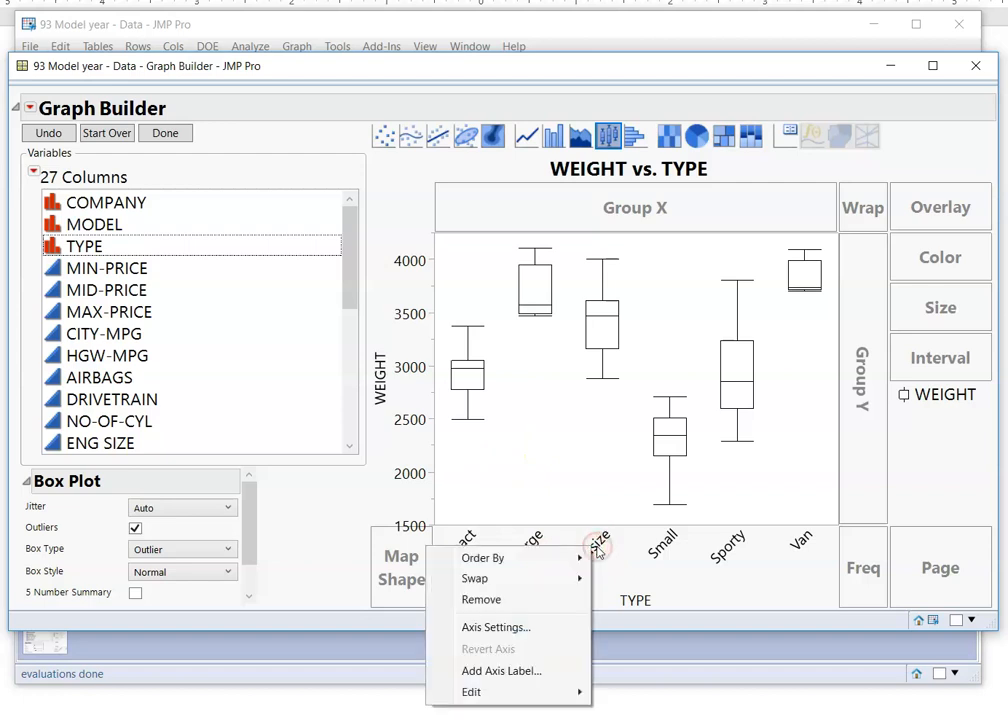
mouse_move(559, 563)
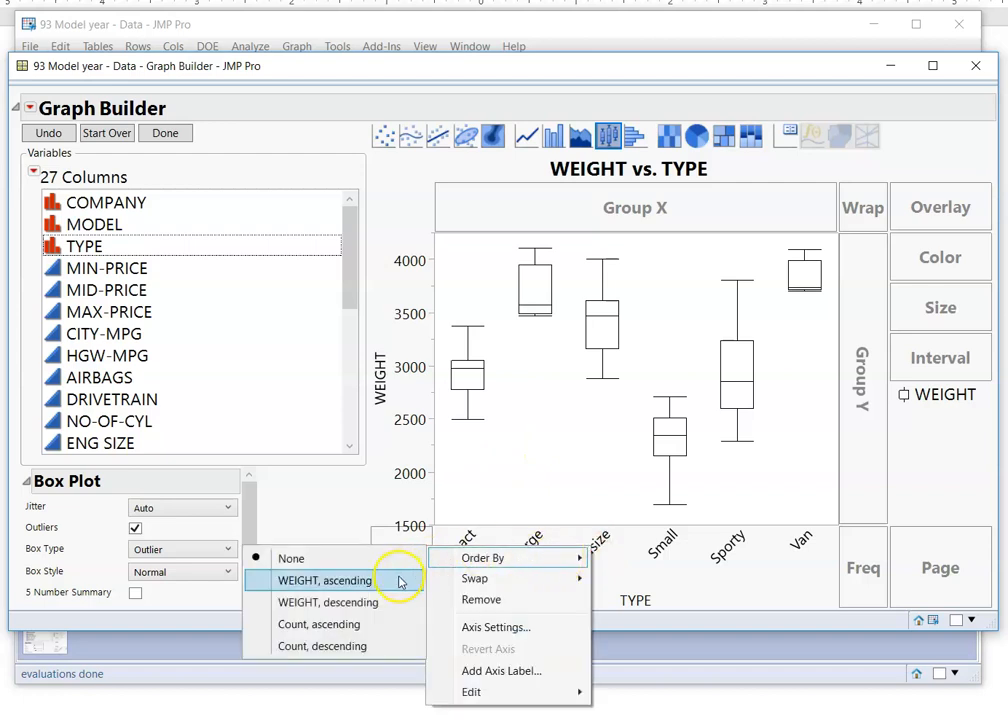
click(390, 604)
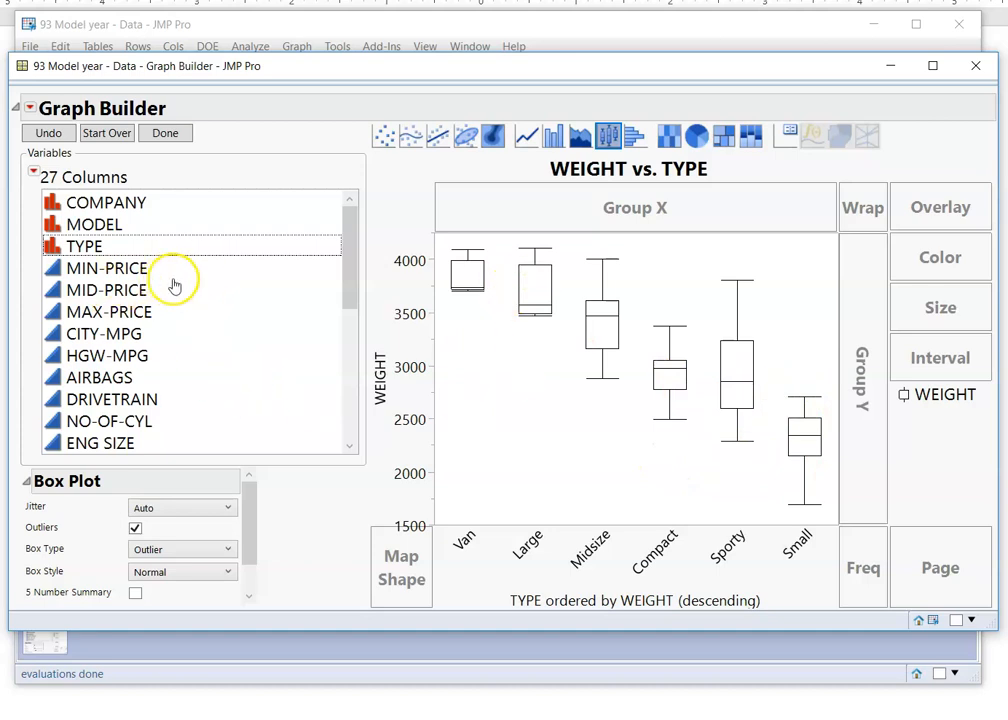
Change the MANUFACTURER column to nominal and assign it as the overlay variable of the box plots
drag(352, 268, 362, 451)
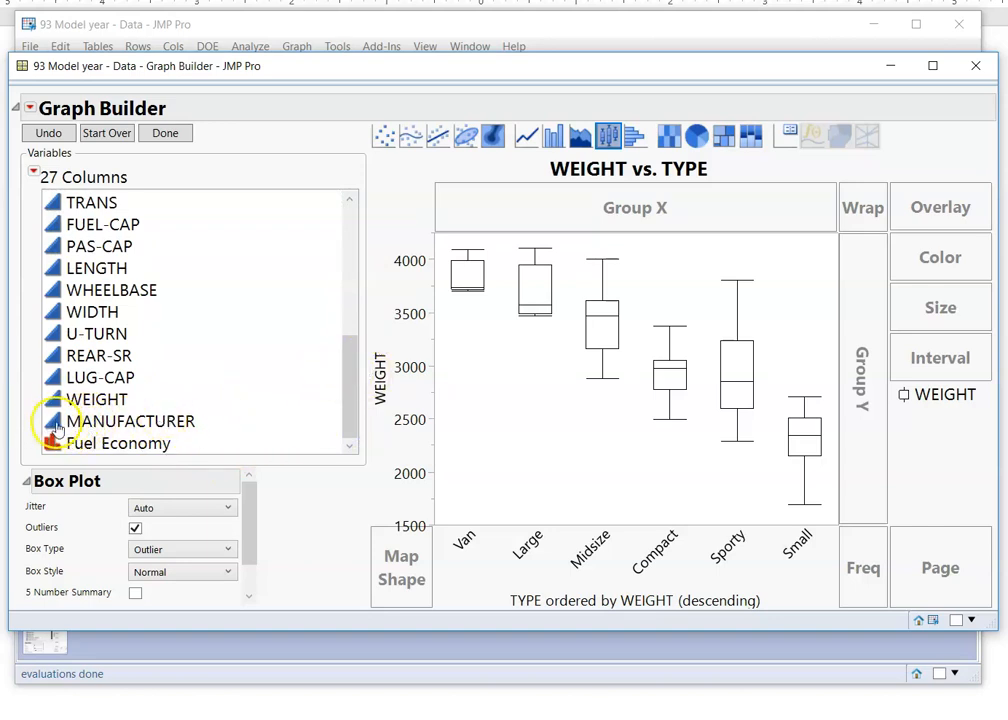
click(57, 428)
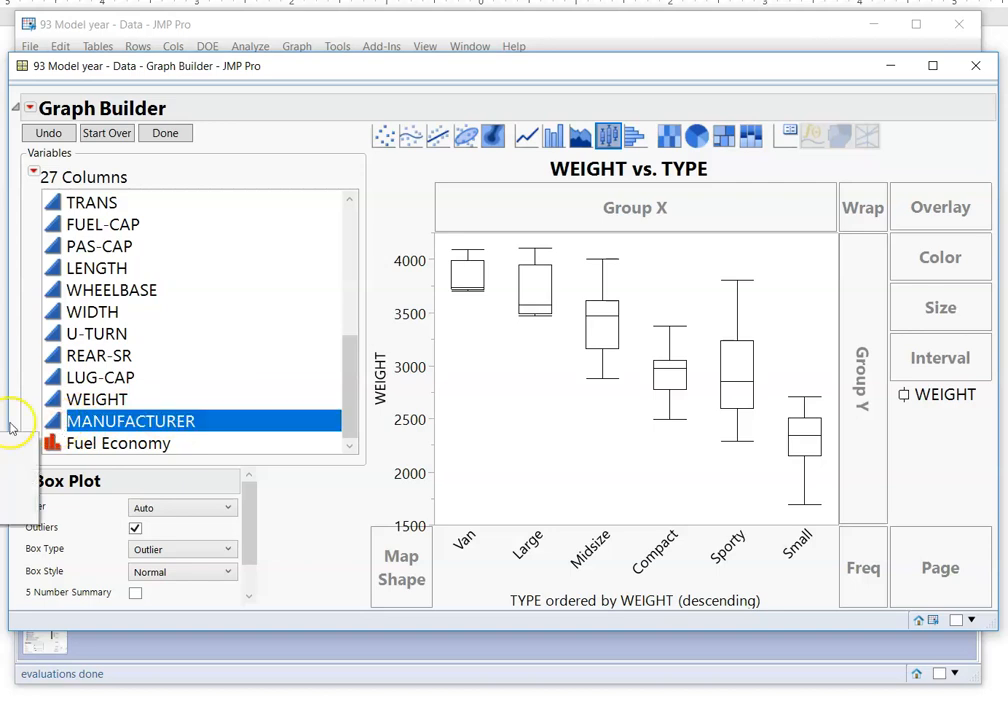
click(8, 487)
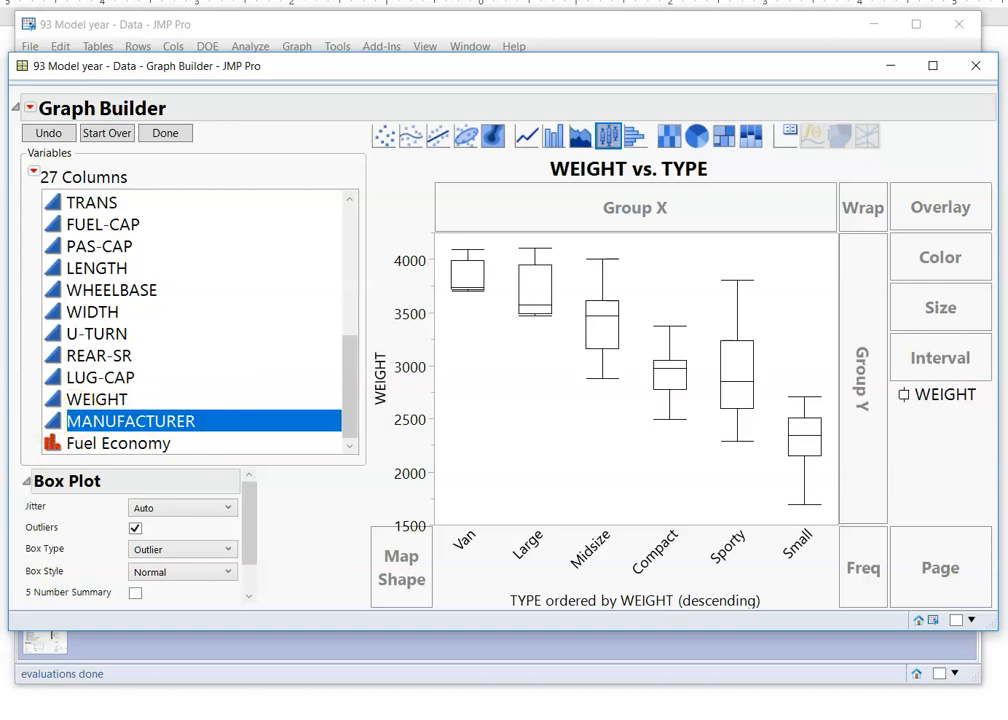
drag(186, 438, 926, 203)
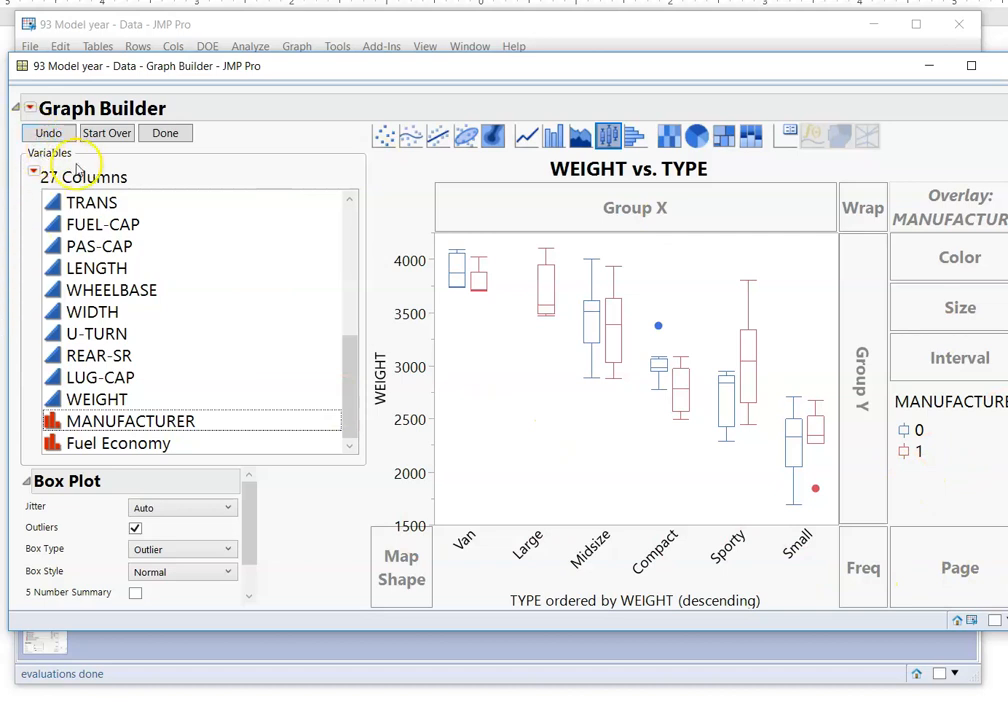
Add a Local Data Filter to the graph with TYPE as the filter column
click(30, 109)
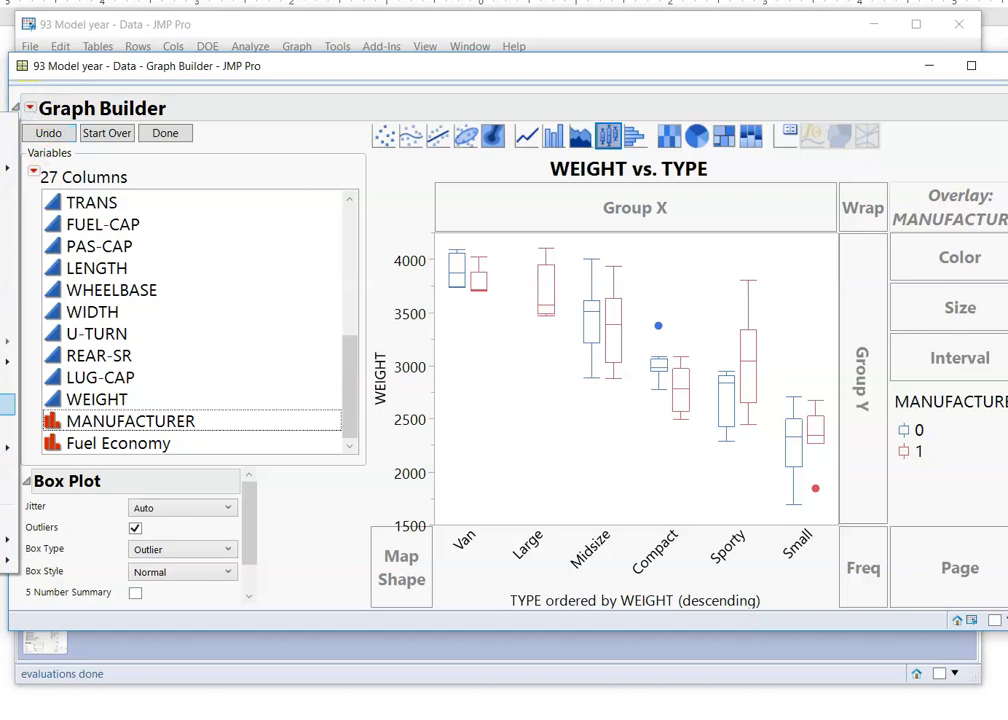
click(8, 518)
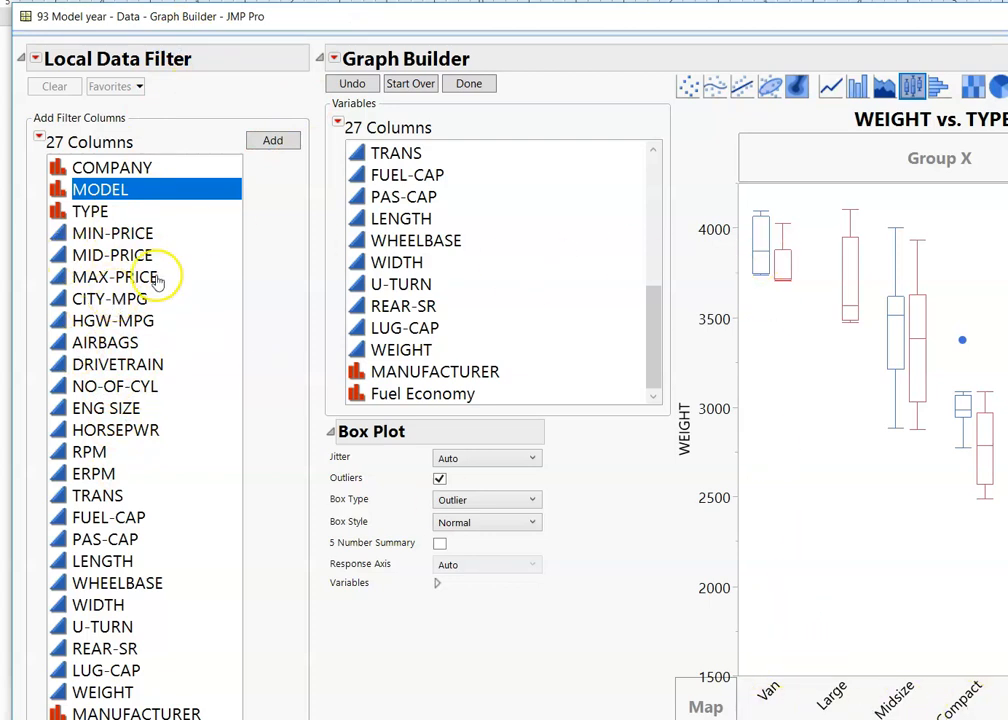
click(95, 215)
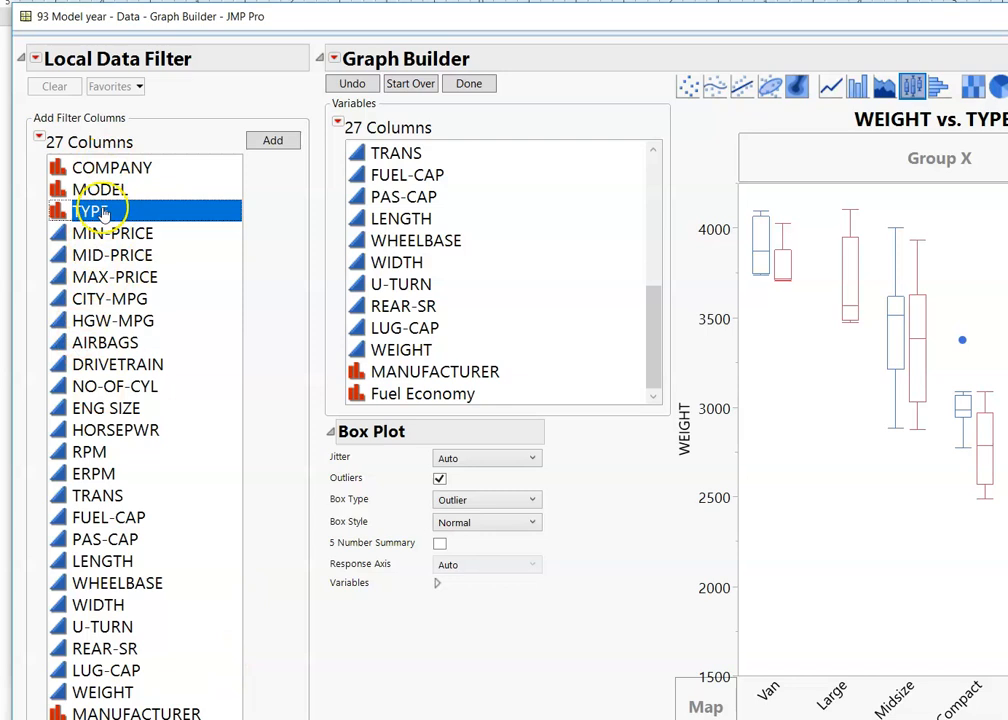
click(275, 141)
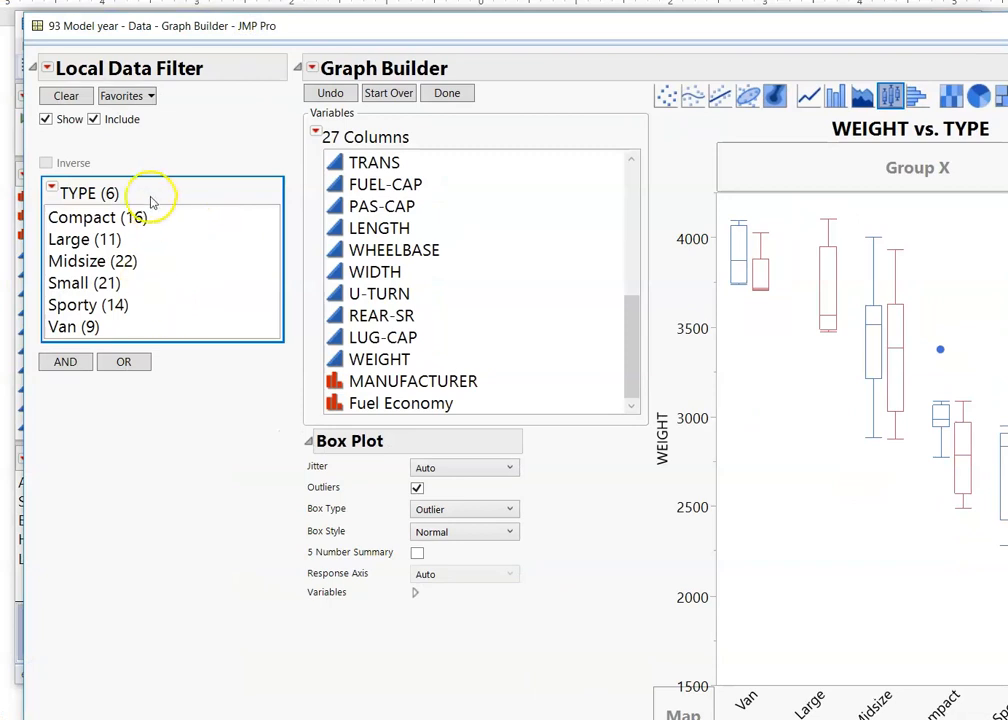
Filter the graph to the Sporty and Small types and finish it with Done
mouse_move(451, 33)
mouse_down()
mouse_move(60, 20)
mouse_move(434, 27)
mouse_up()
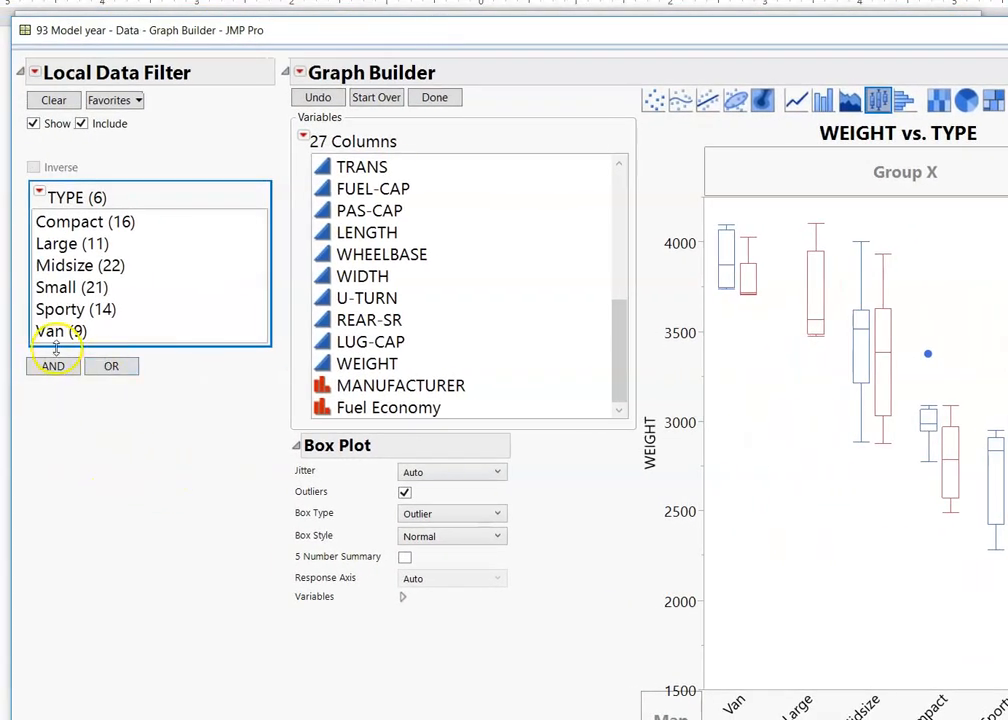
click(70, 313)
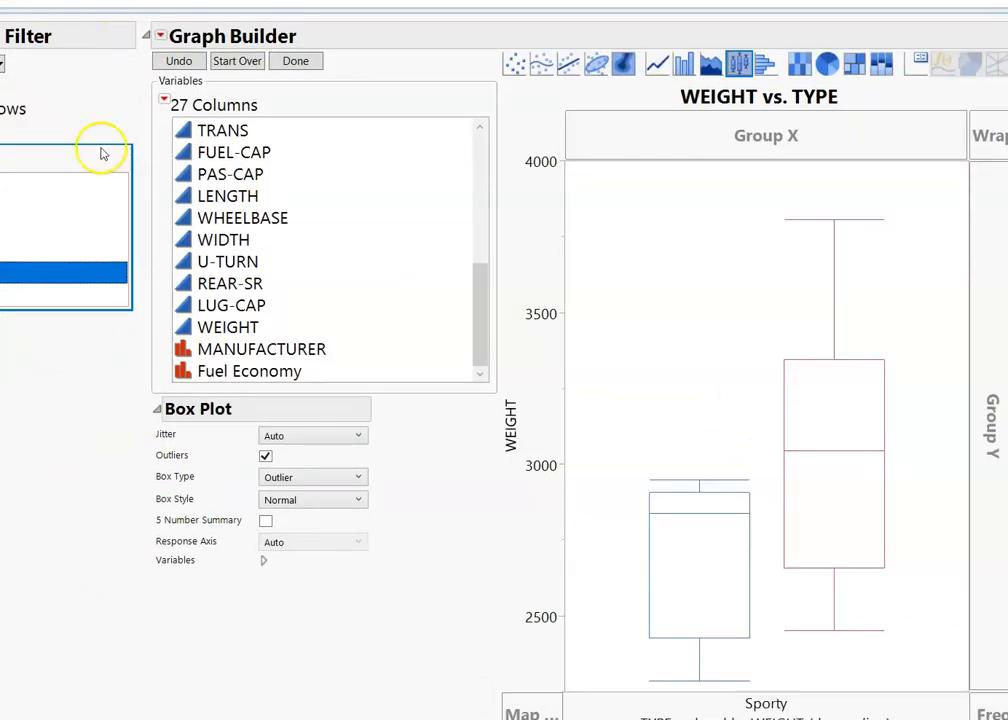
ctrl+click(20, 251)
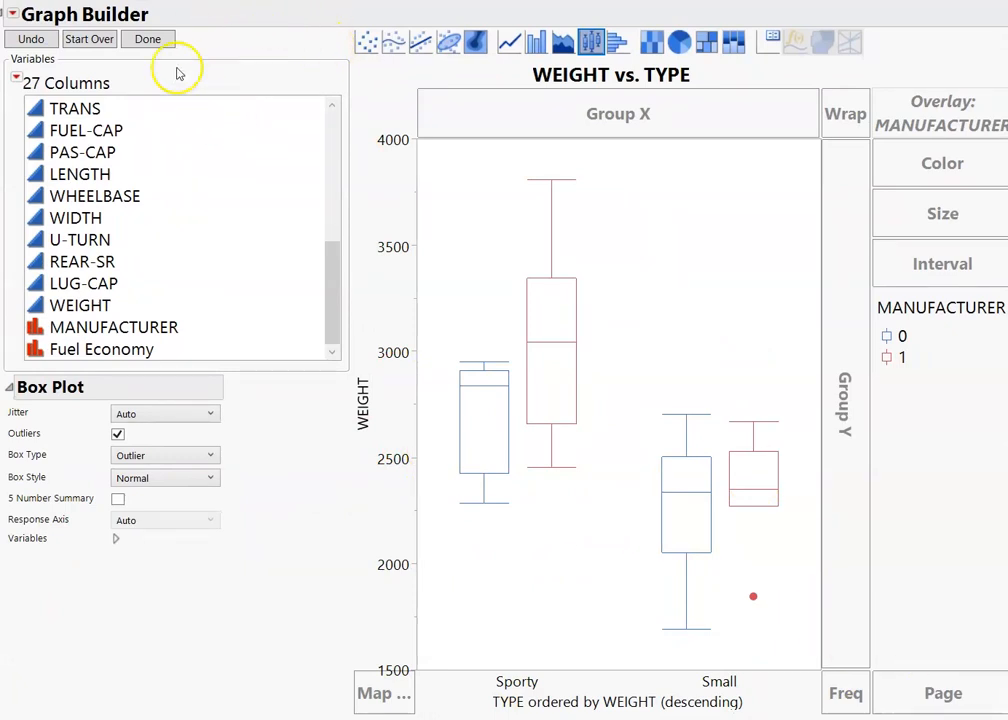
click(150, 41)
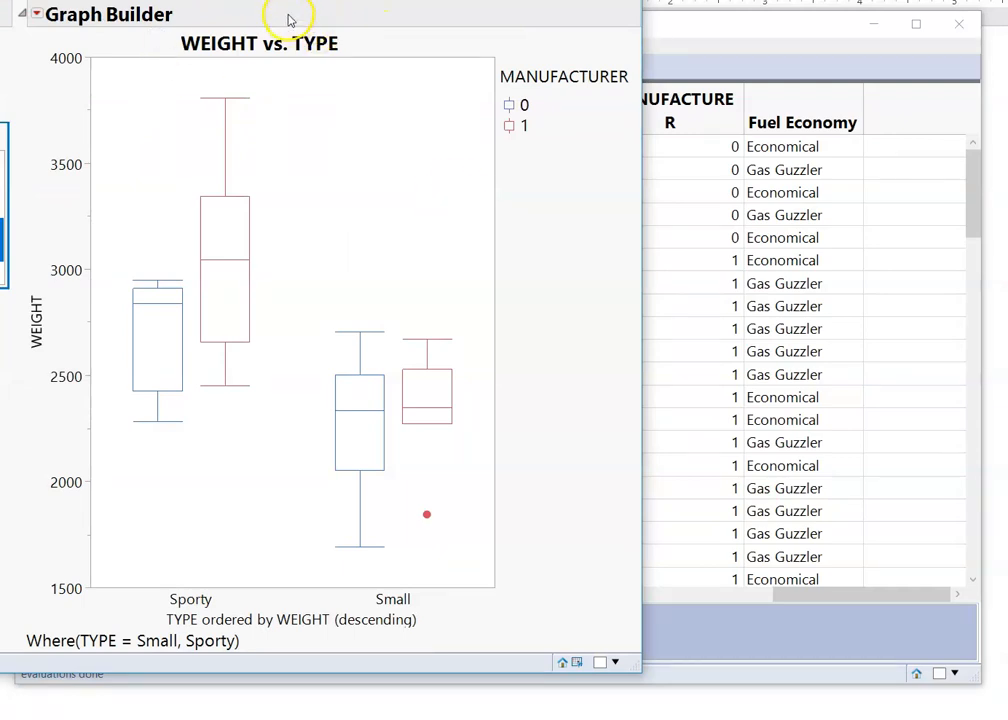
Save the graph's script to the data table under the name WEIGHT vs. TYPE
drag(133, 0, 430, 29)
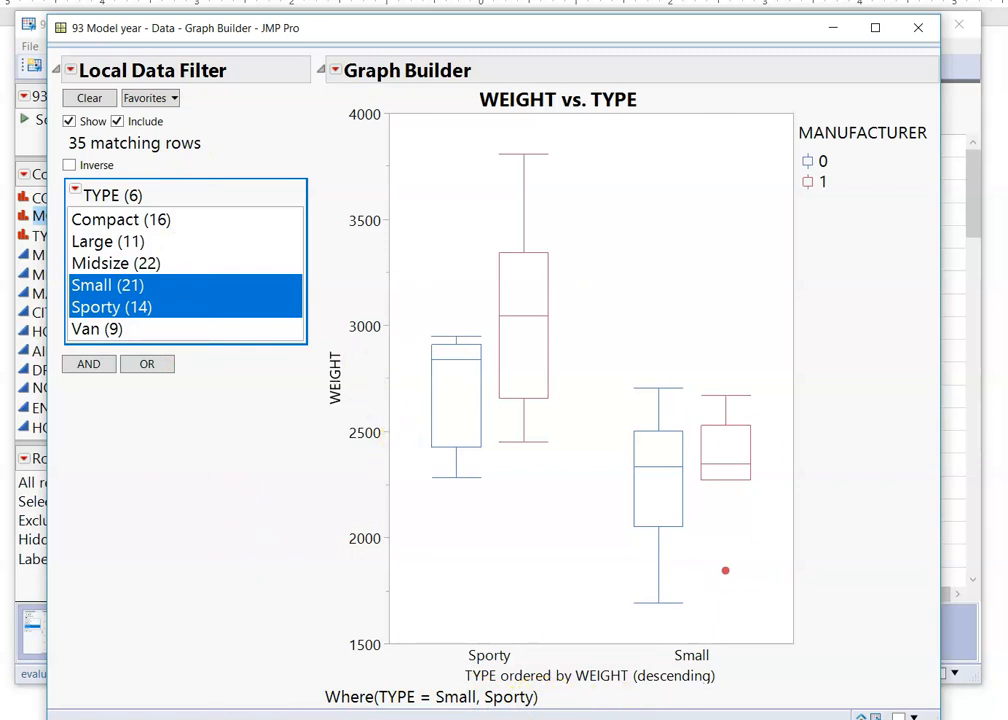
click(336, 72)
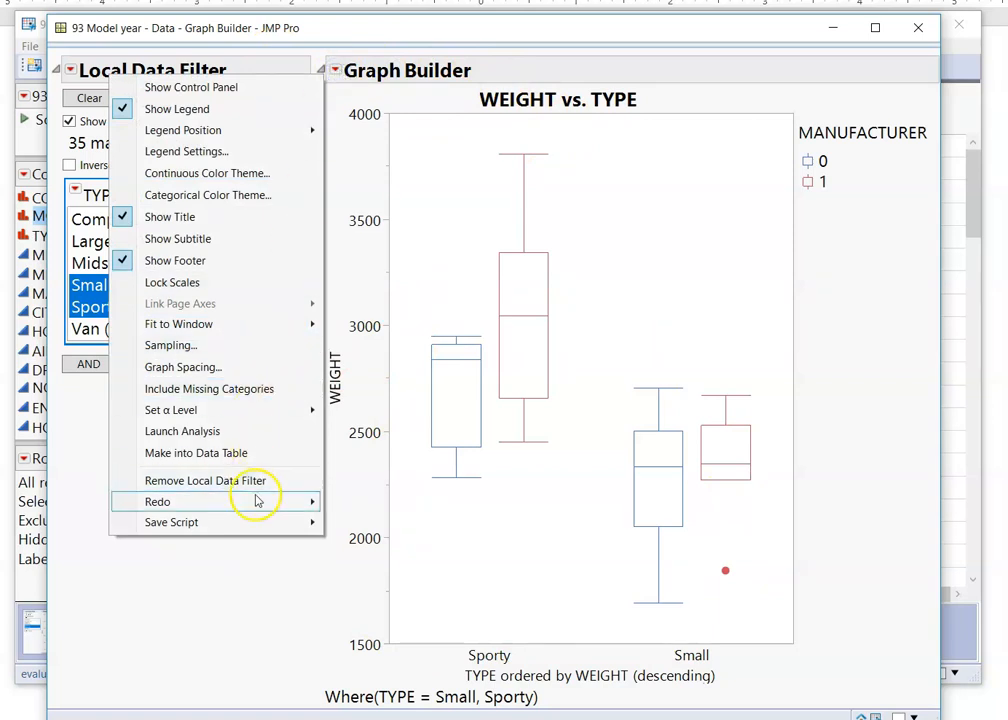
mouse_move(254, 522)
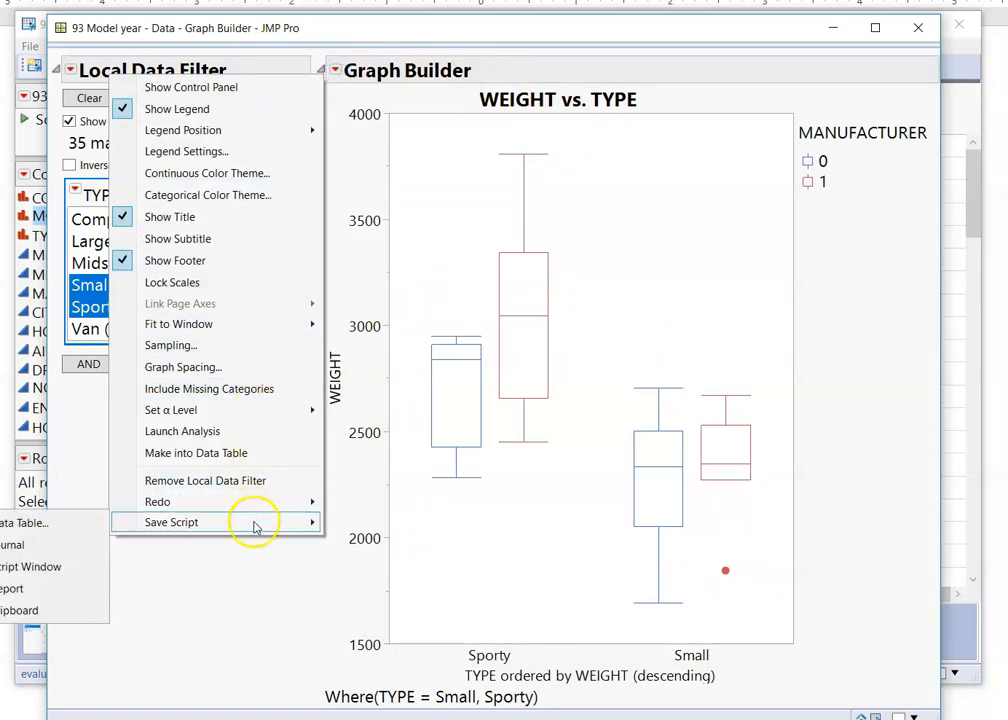
click(66, 524)
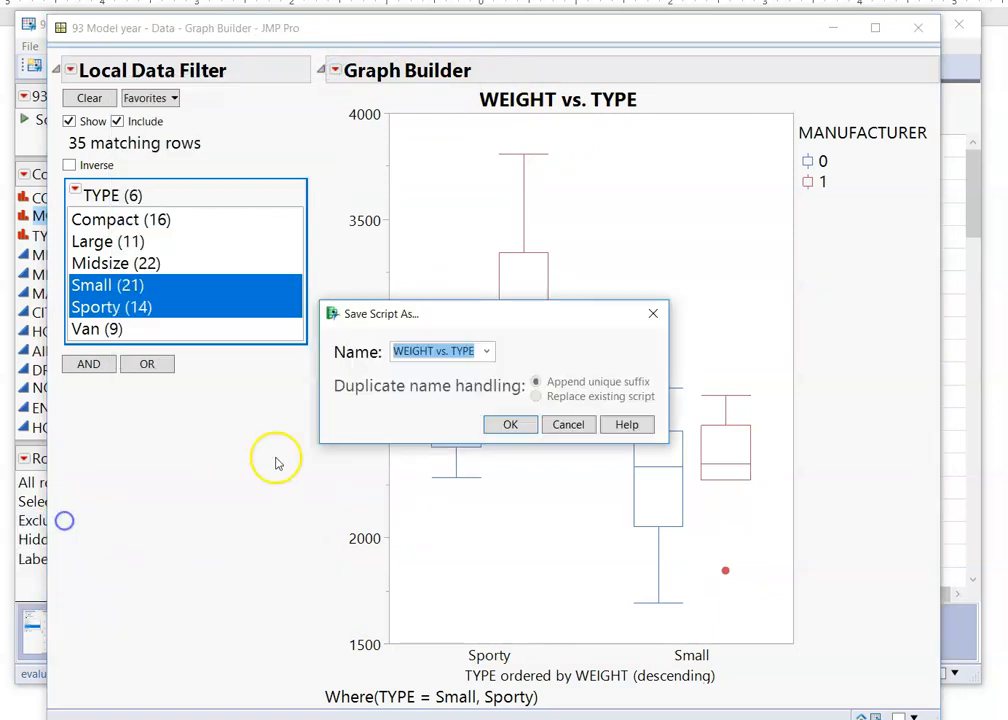
click(509, 425)
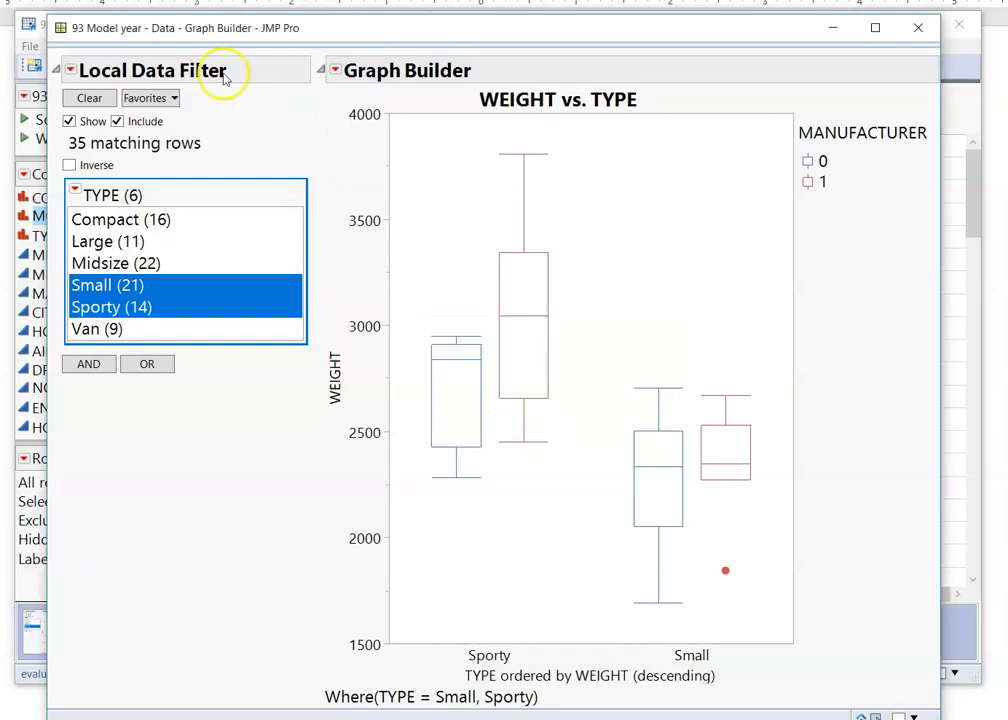
Select the entire Graph Builder report with the Selection tool and copy it to the clipboard
drag(170, 30, 383, 230)
drag(260, 225, 248, 22)
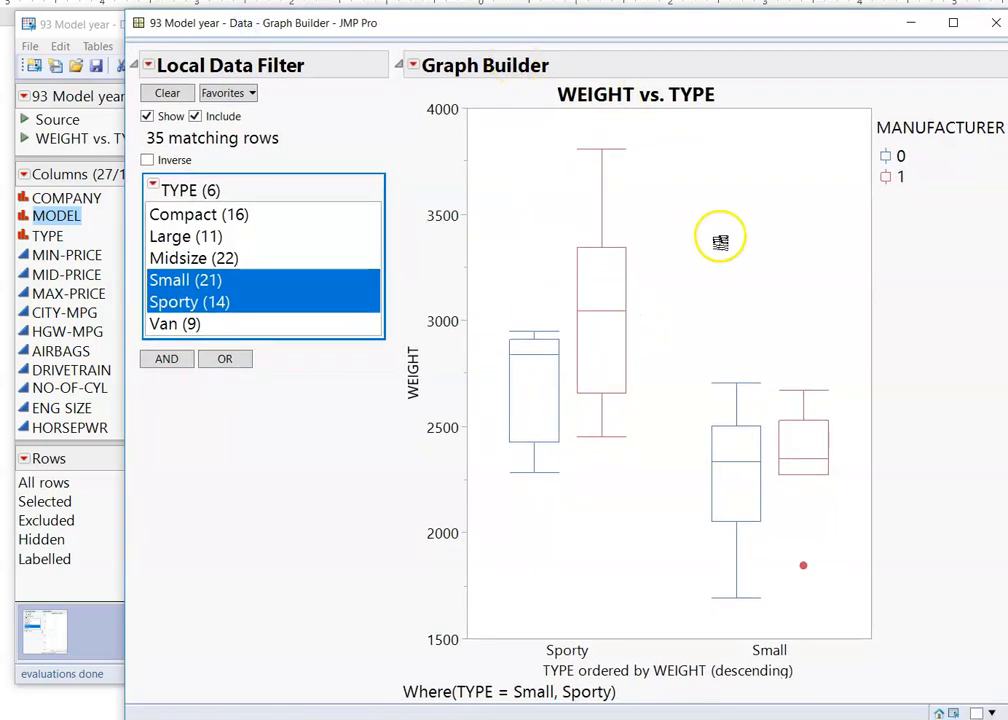
mouse_move(561, 46)
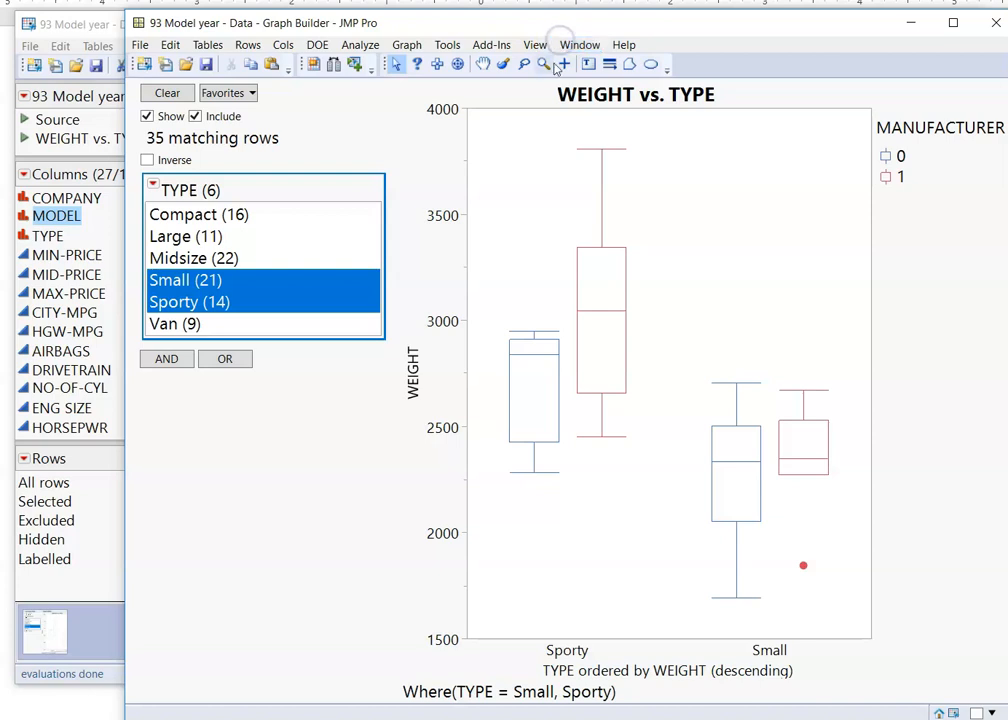
click(391, 106)
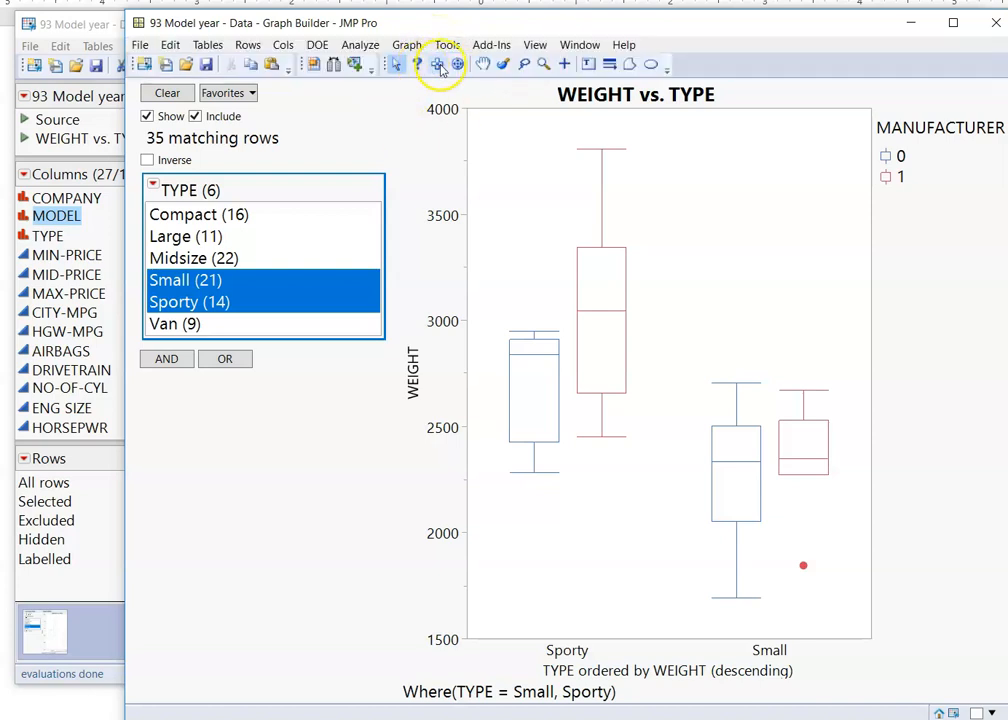
click(438, 65)
click(458, 66)
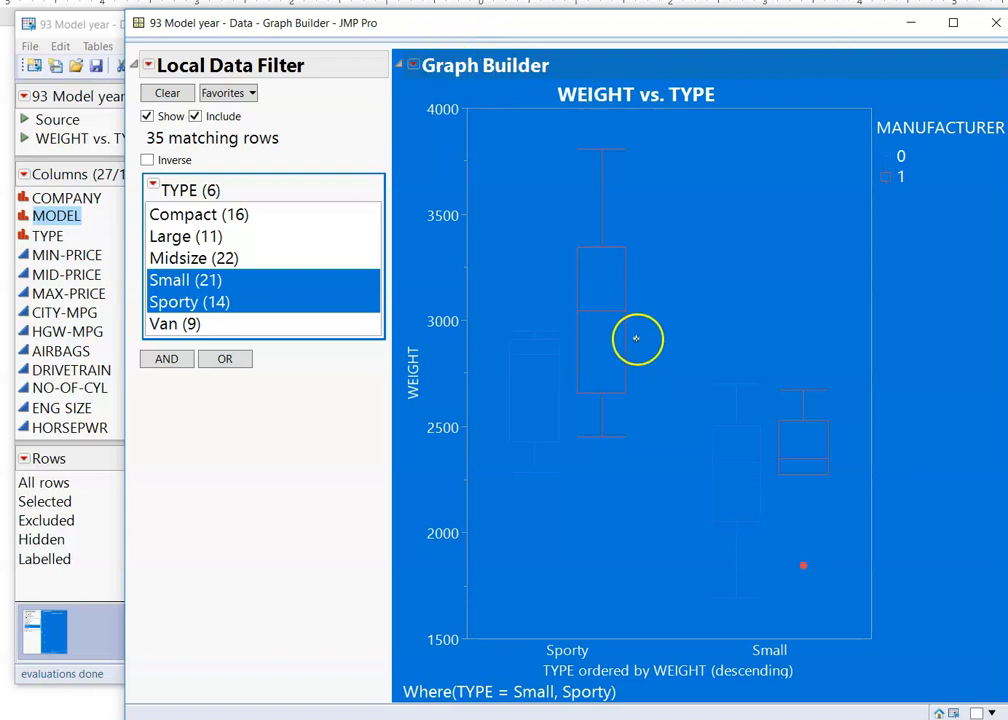
right_click(516, 364)
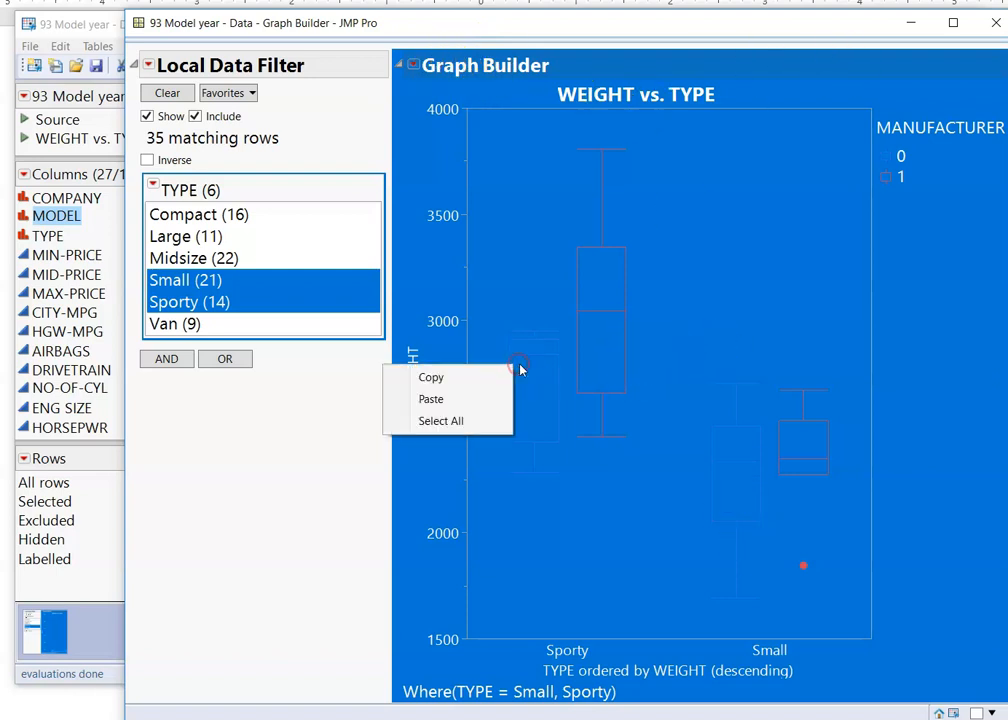
click(476, 377)
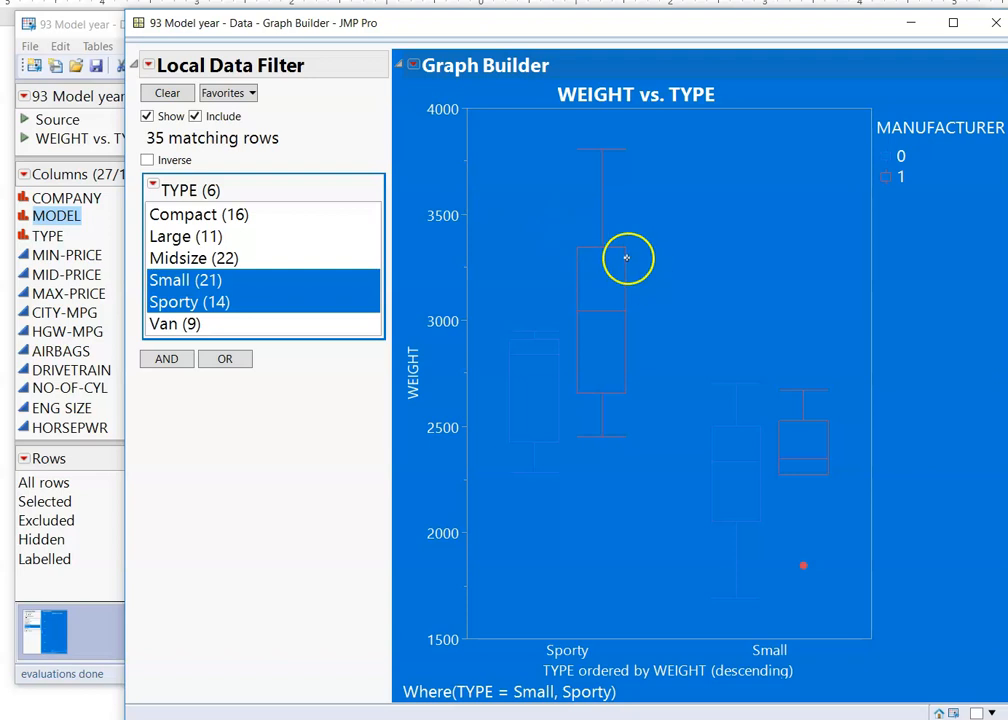
mouse_move(486, 40)
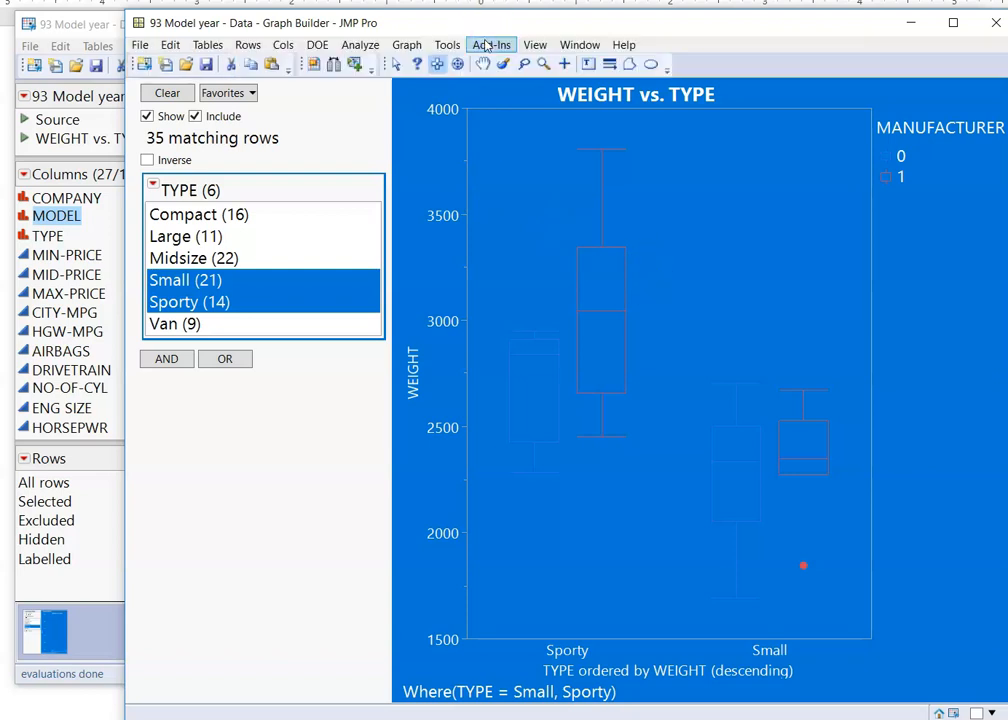
Deselect the report by returning to the Arrow tool, and copy only the WEIGHT vs. TYPE graph to the clipboard
click(396, 63)
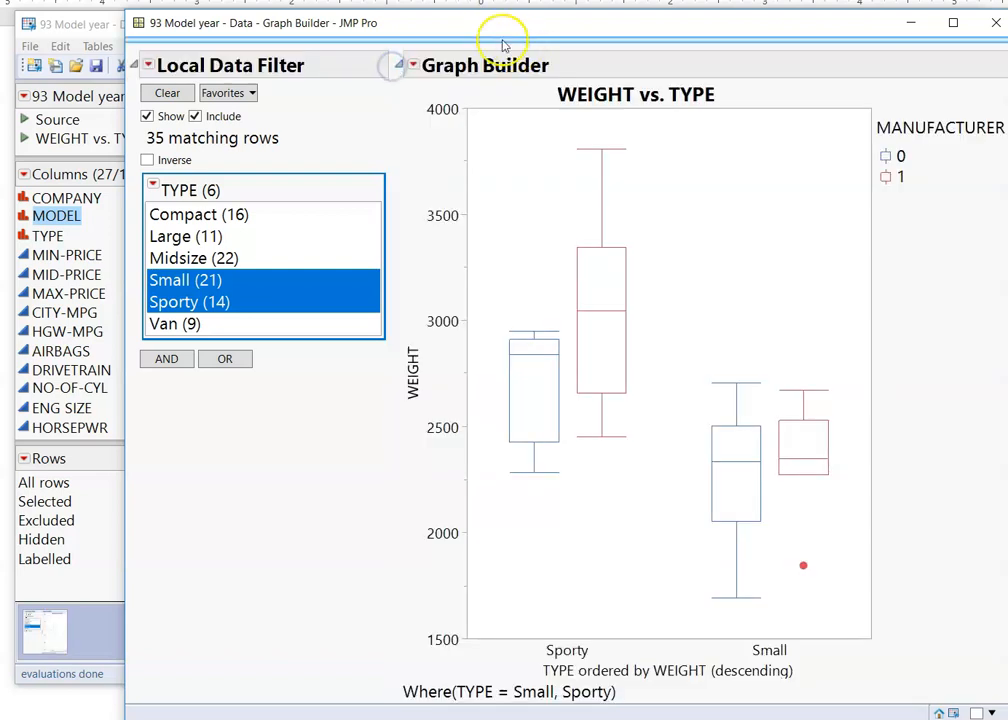
click(405, 46)
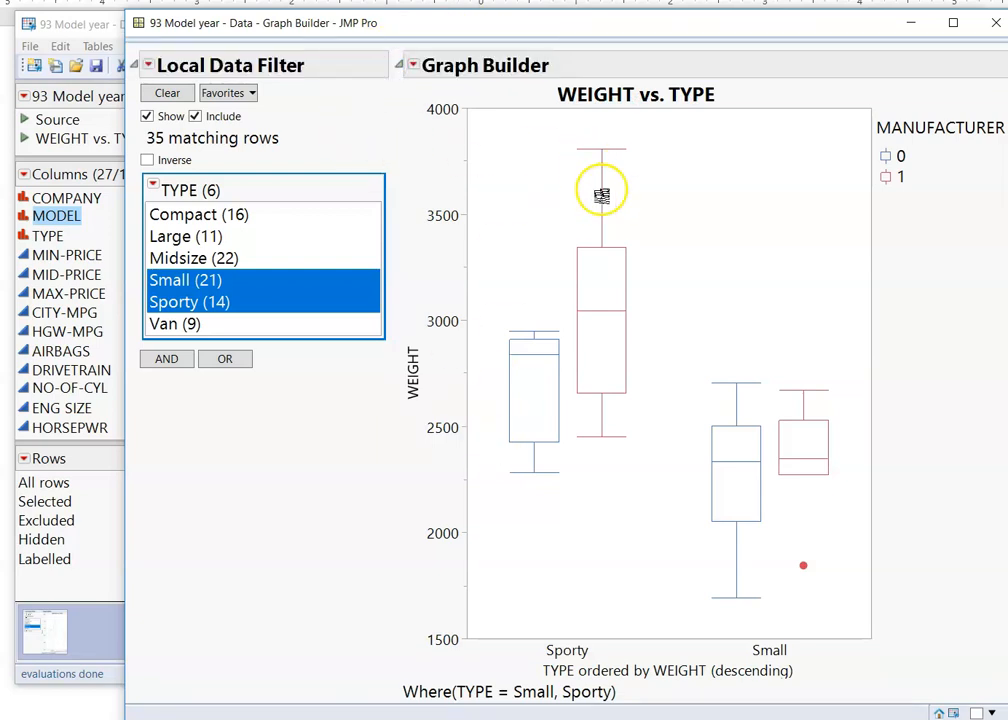
right_click(713, 207)
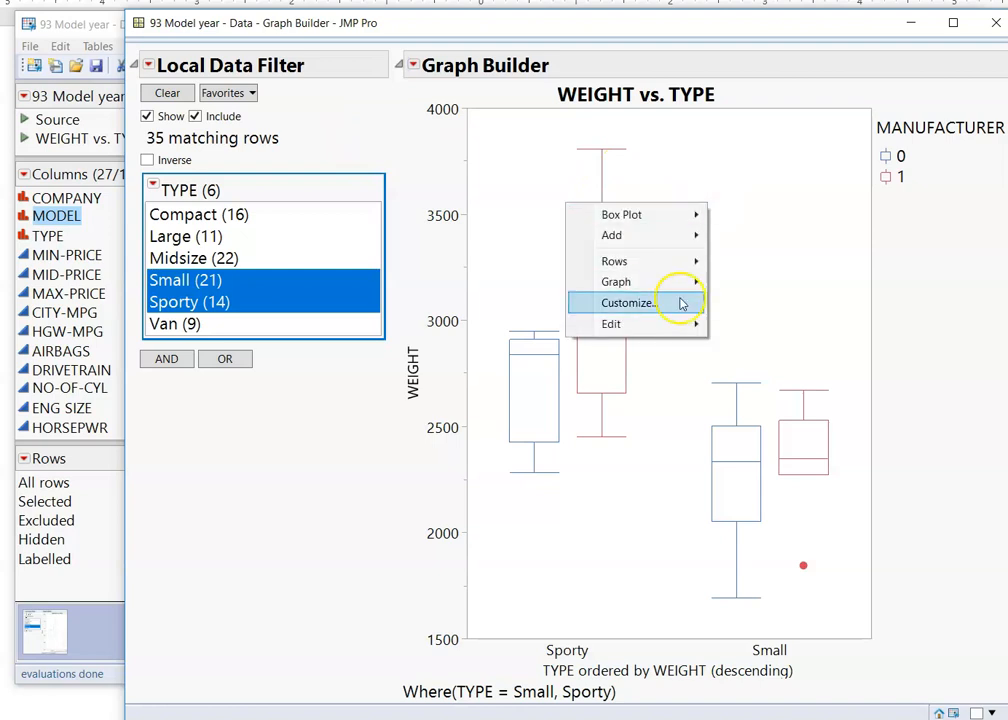
mouse_move(670, 333)
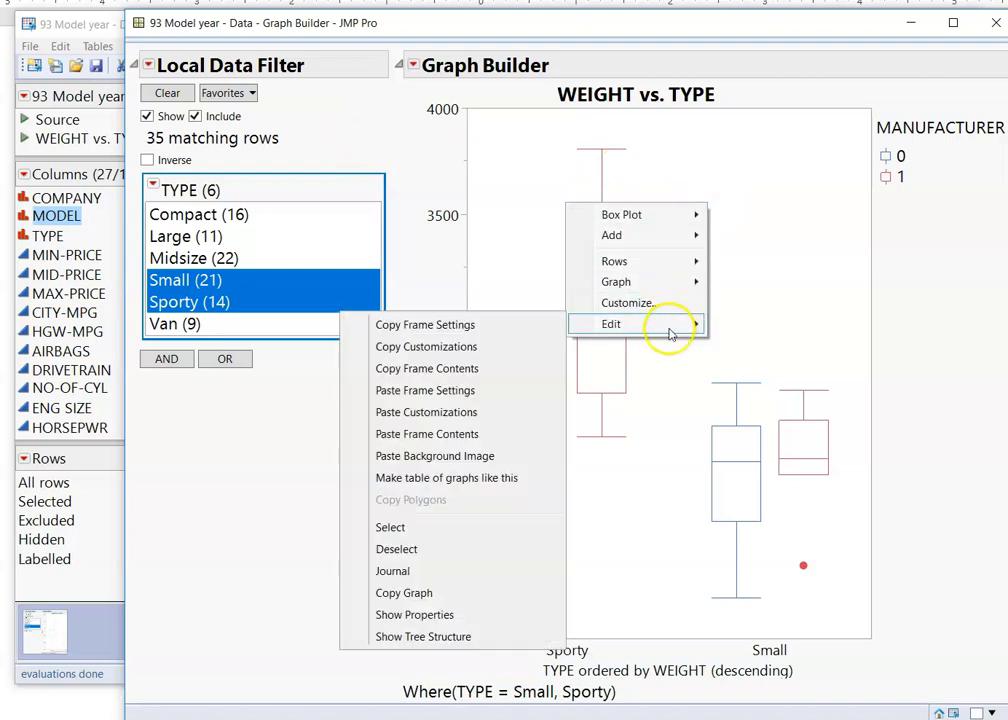
click(477, 594)
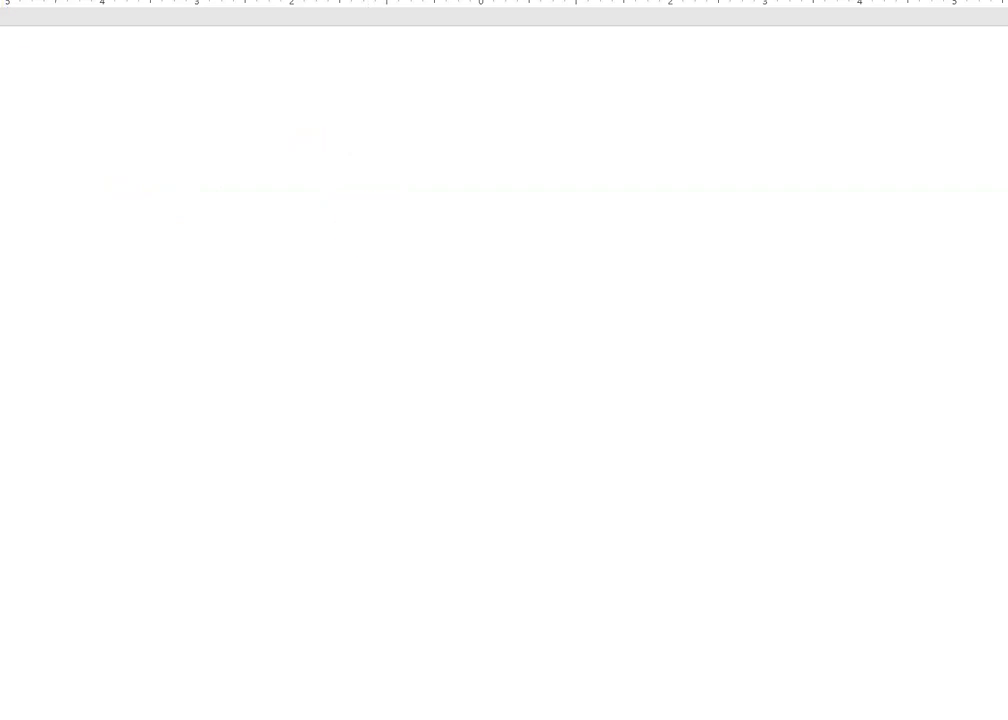
Switch to the blank PowerPoint presentation and paste the copied graph onto the slide as a Device Independent Bitmap using Paste Special
drag(235, 50, 260, 58)
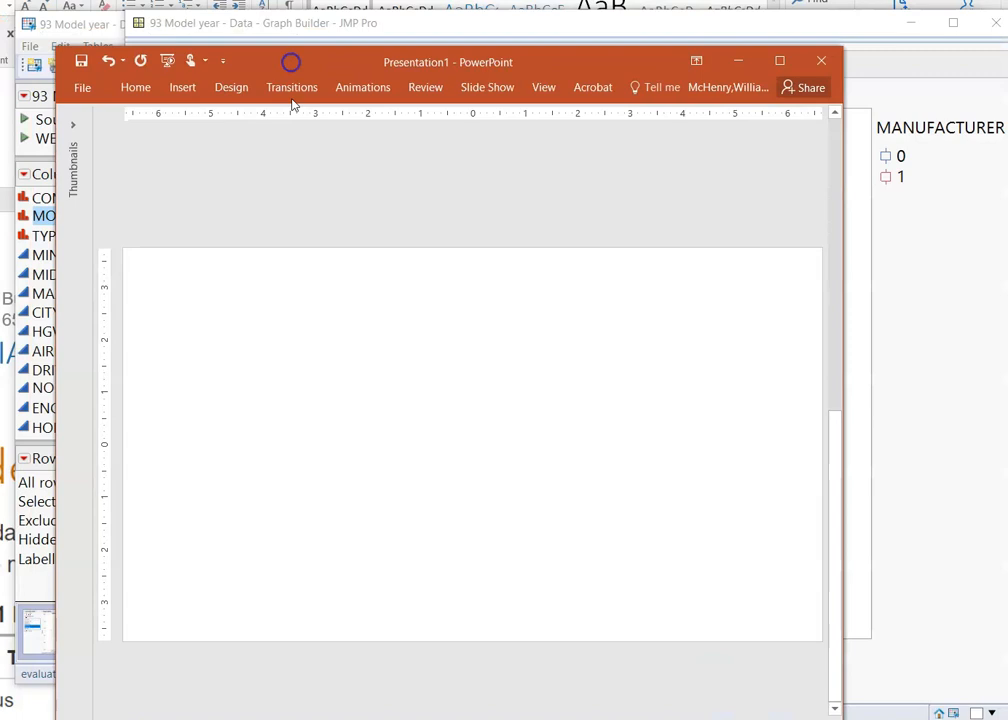
click(83, 91)
click(83, 90)
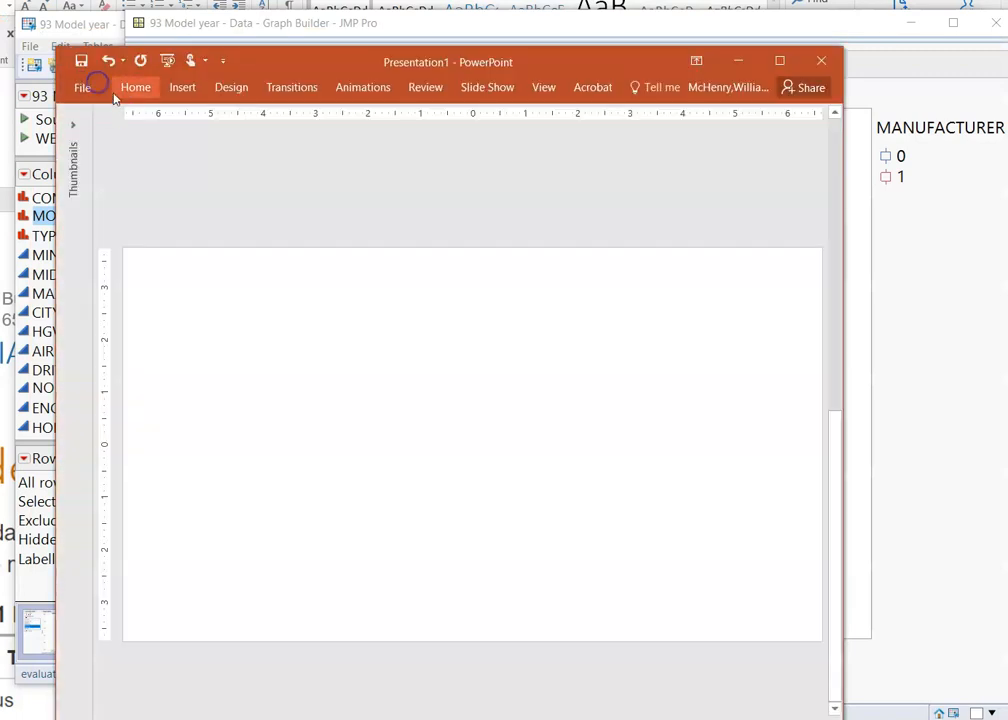
click(136, 88)
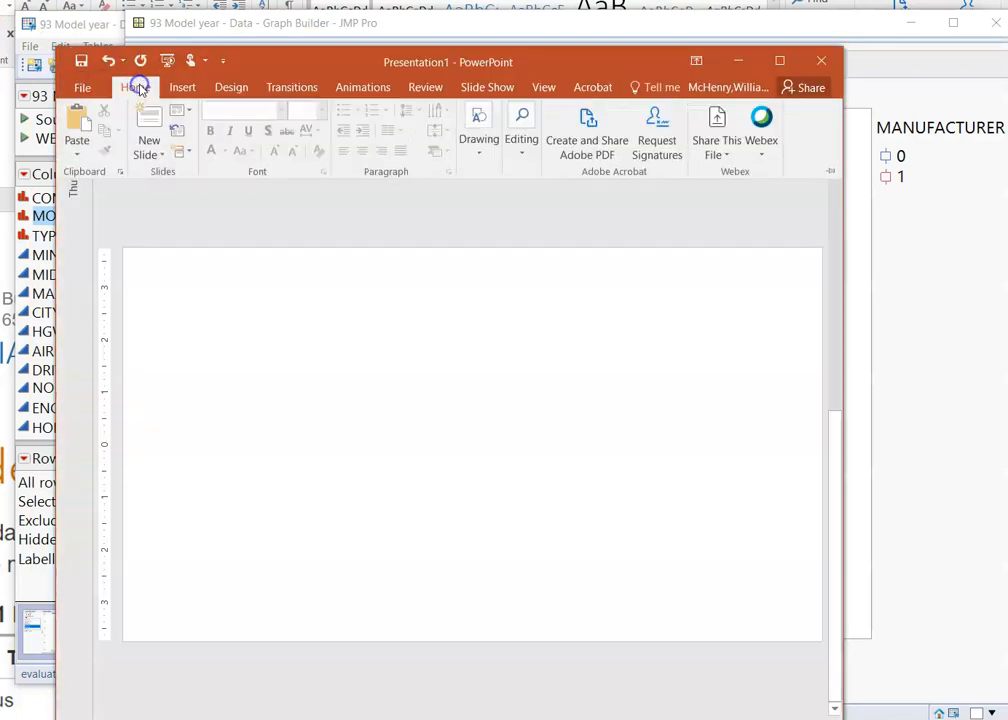
click(69, 157)
click(99, 233)
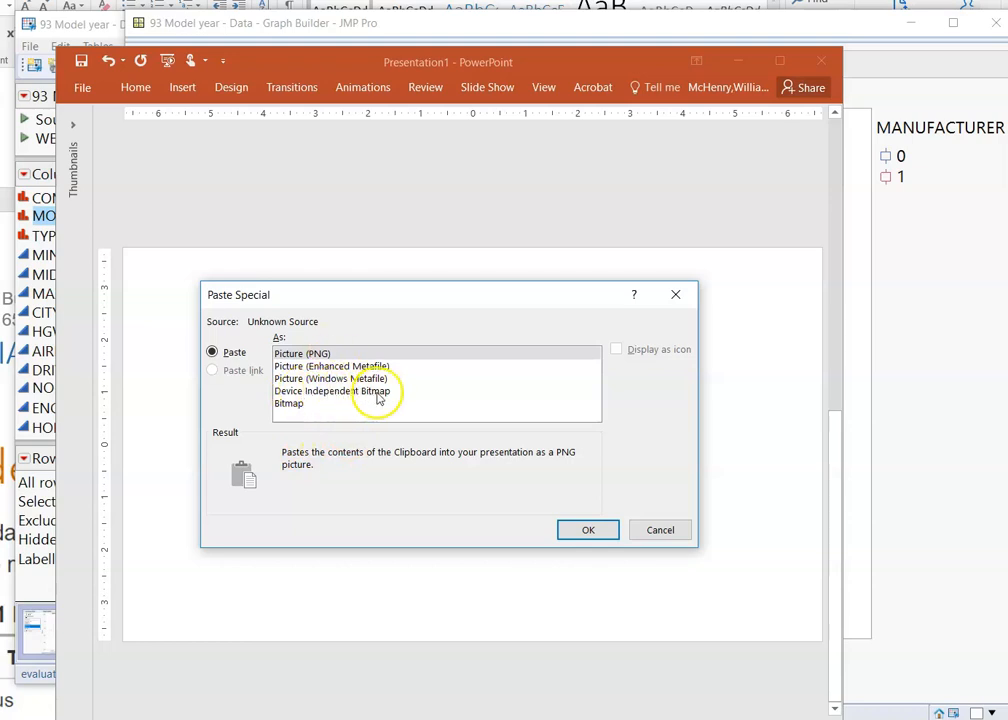
click(303, 392)
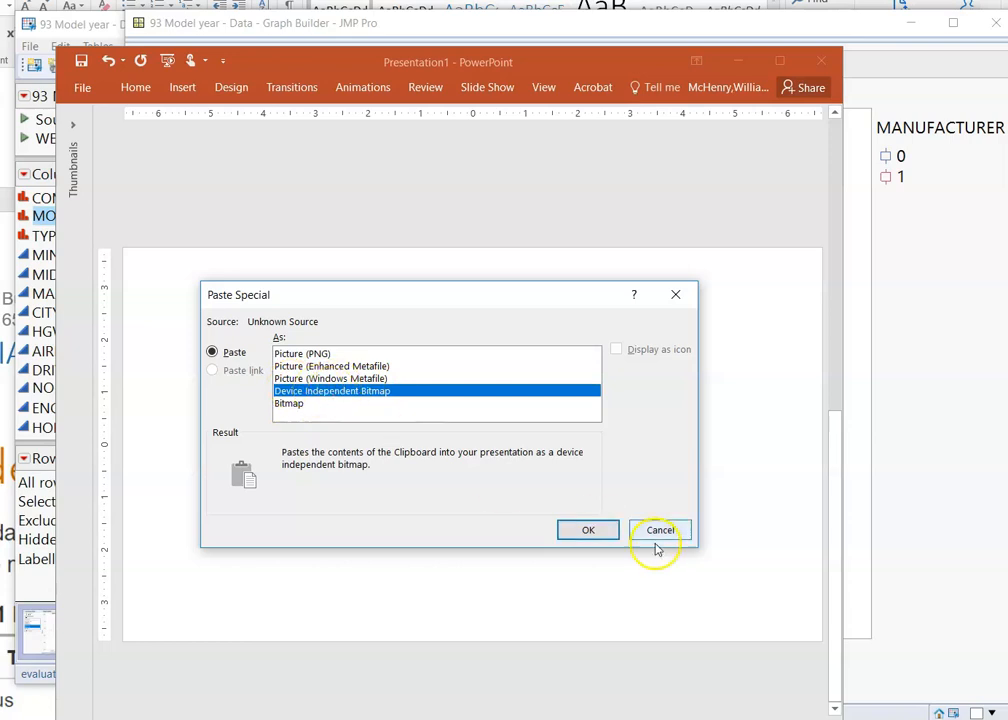
click(600, 530)
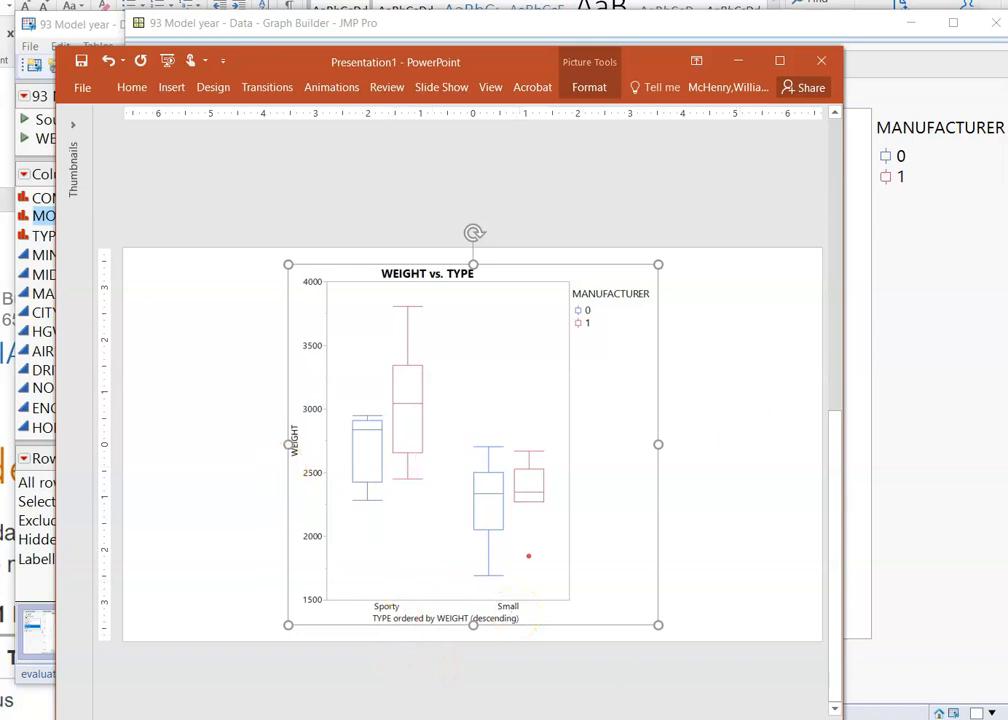
click(80, 718)
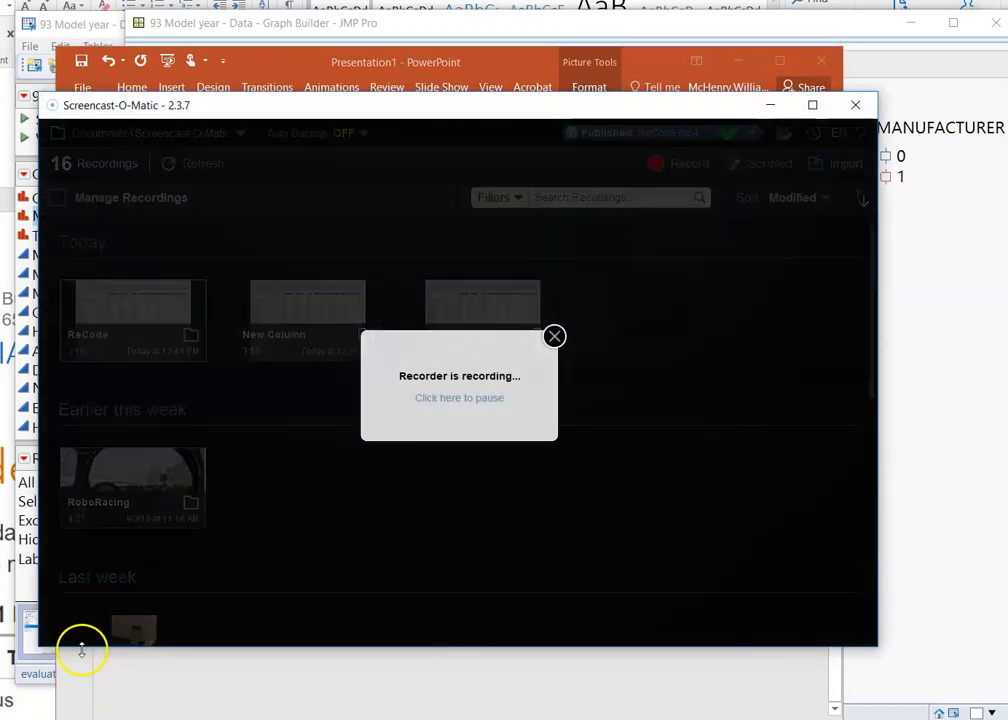